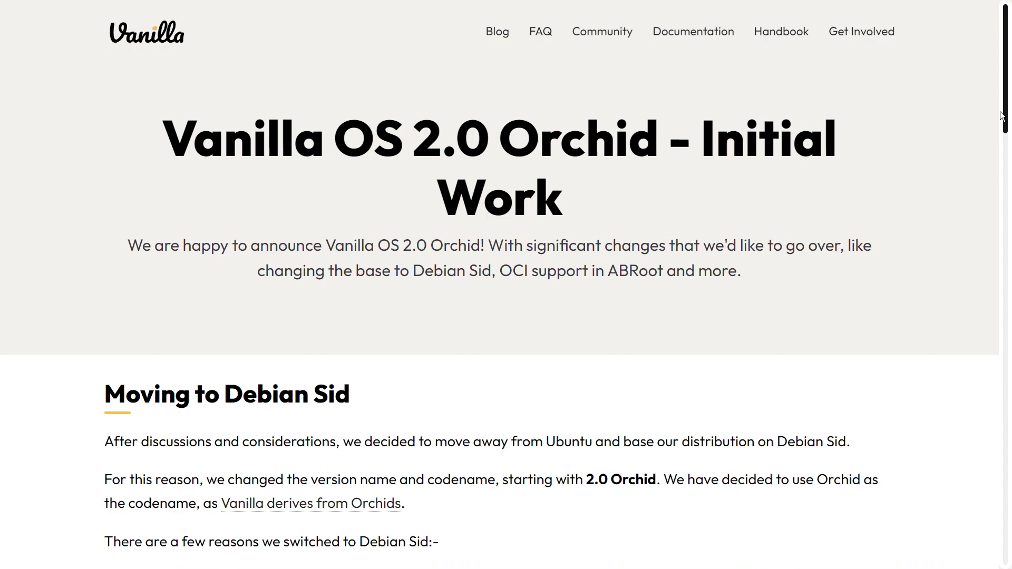
scroll(992, 157, down, 1)
scroll(992, 157, down, 5)
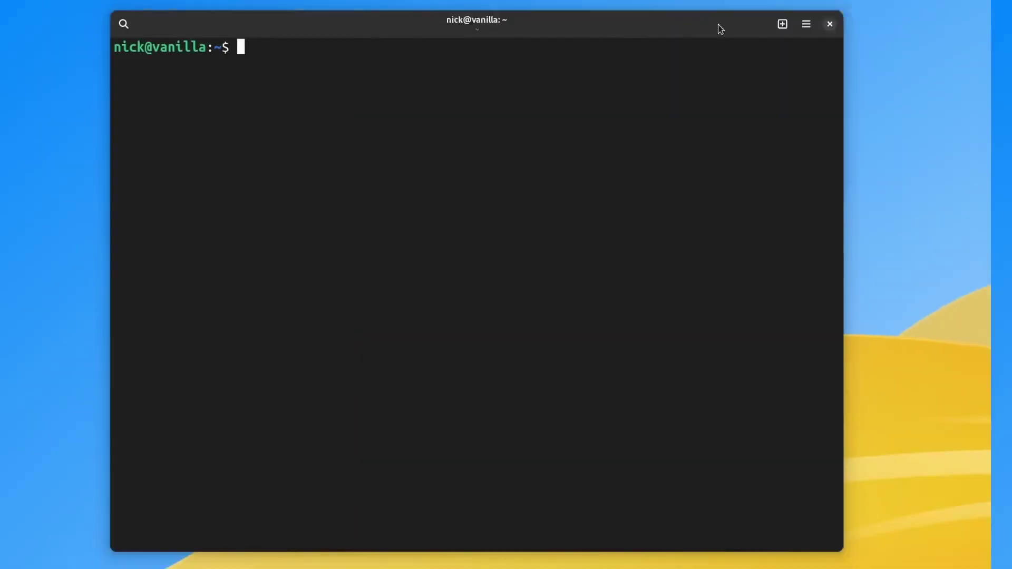
text(sudo apt insta)
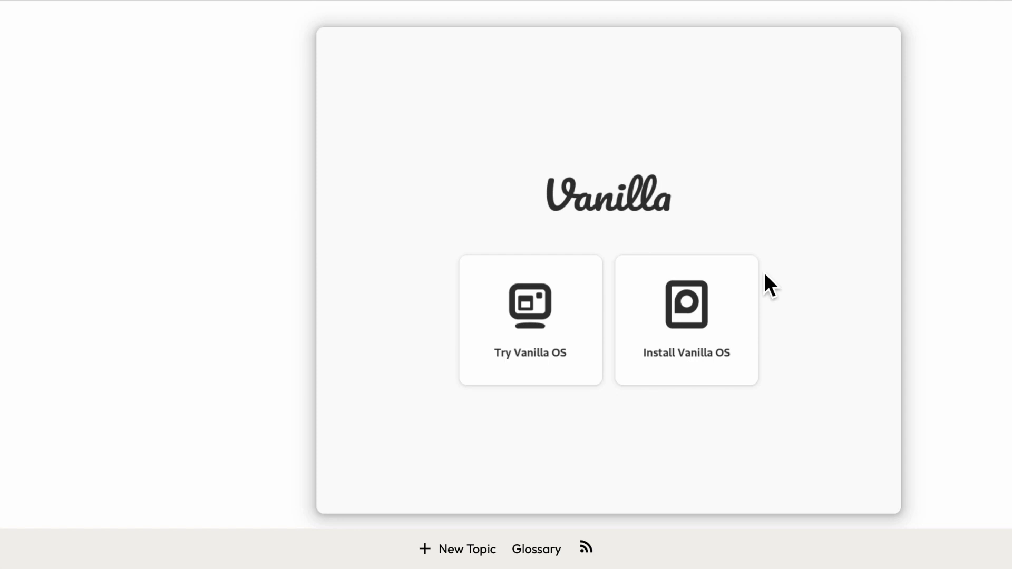
scroll(765, 275, down, 2)
scroll(765, 276, down, 5)
scroll(764, 275, down, 2)
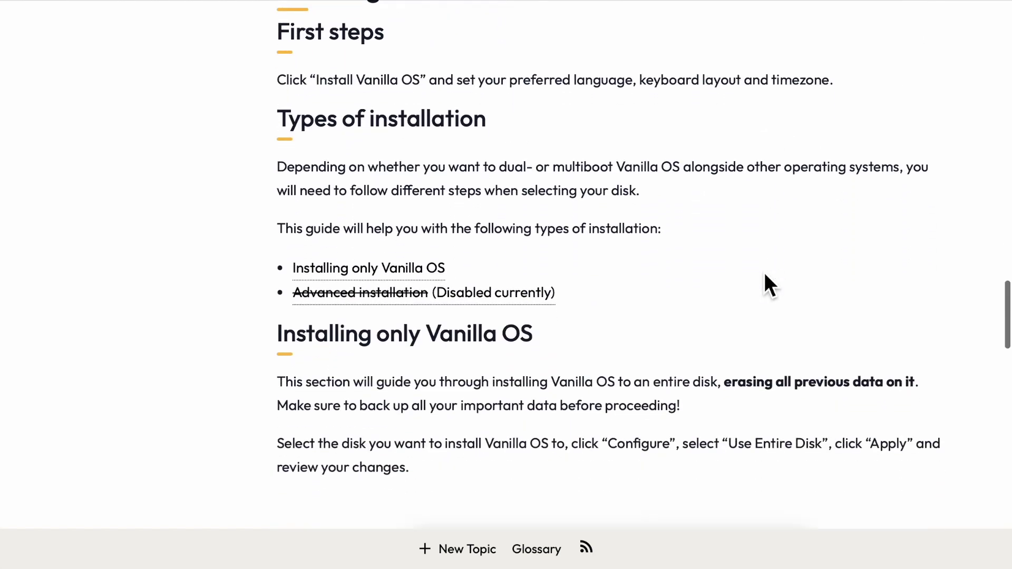
scroll(765, 276, down, 5)
scroll(765, 276, down, 3)
scroll(765, 276, down, 3)
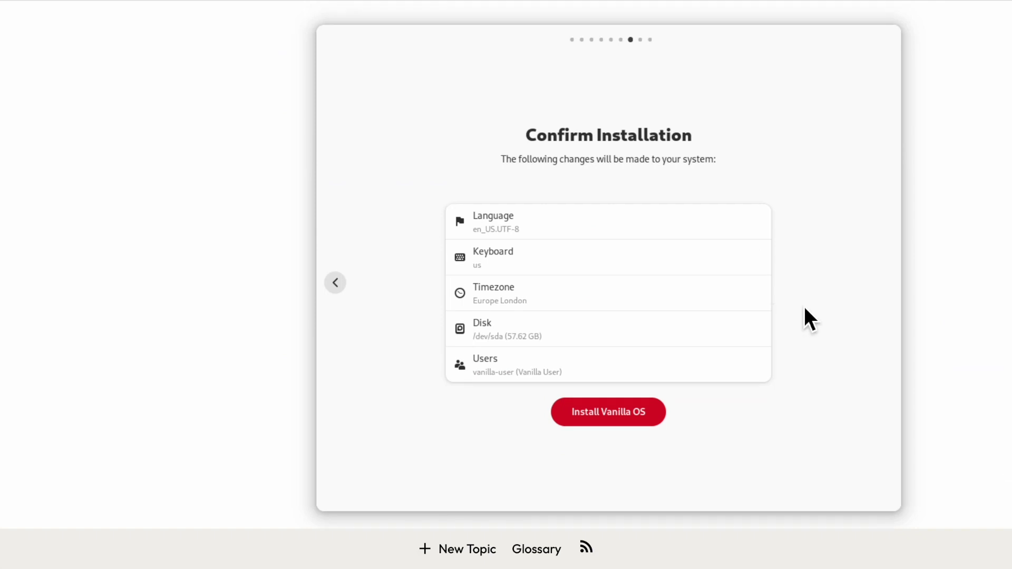
scroll(805, 309, up, 3)
scroll(804, 308, up, 2)
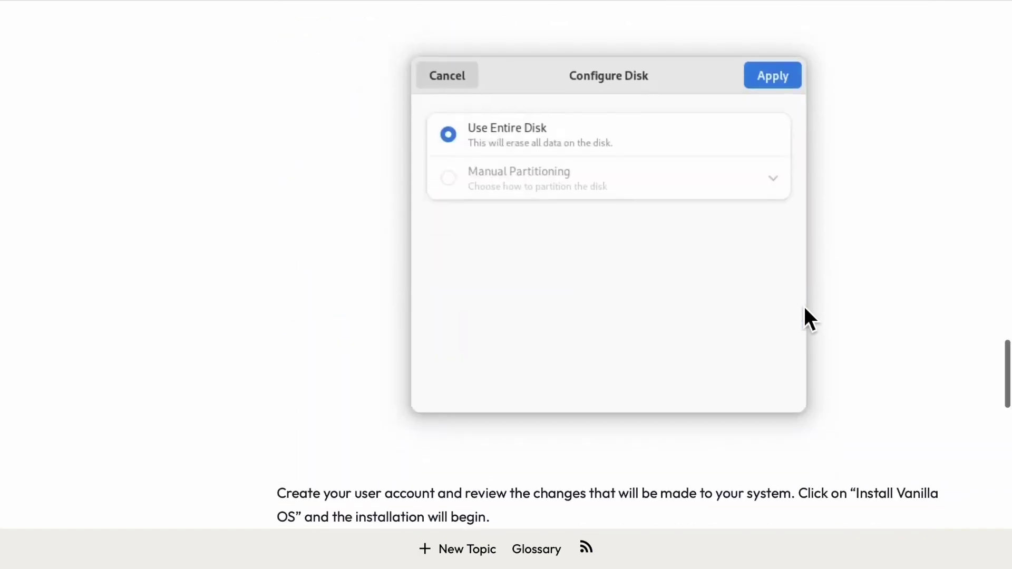
scroll(805, 306, up, 5)
scroll(804, 306, up, 5)
scroll(800, 302, down, 5)
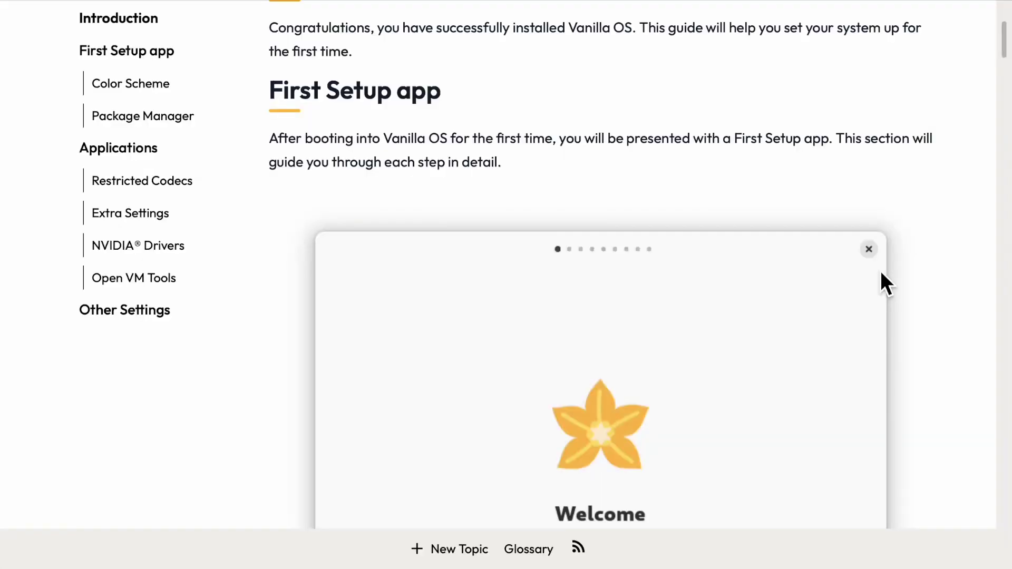
scroll(881, 272, down, 3)
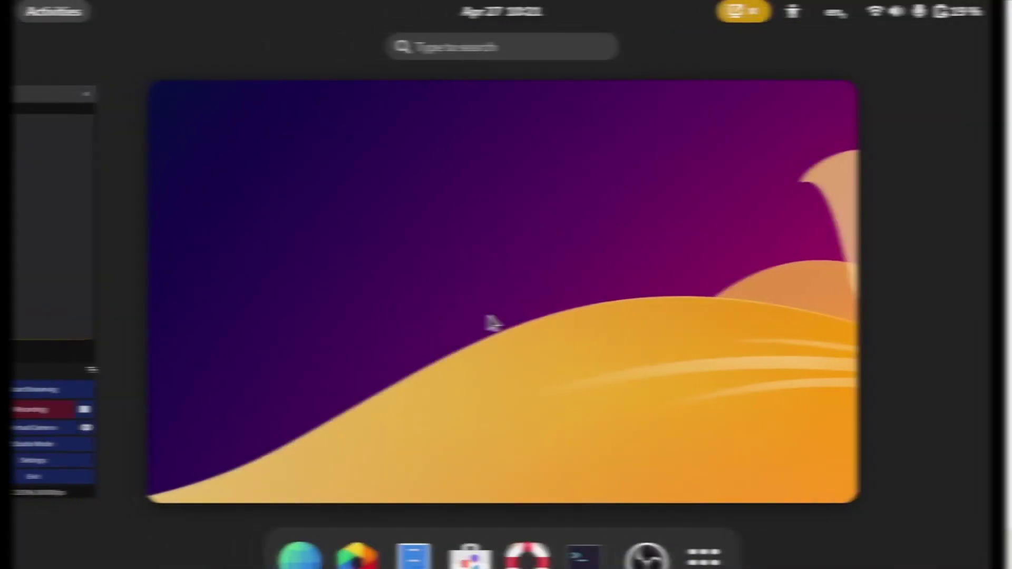
scroll(496, 325, down, 1)
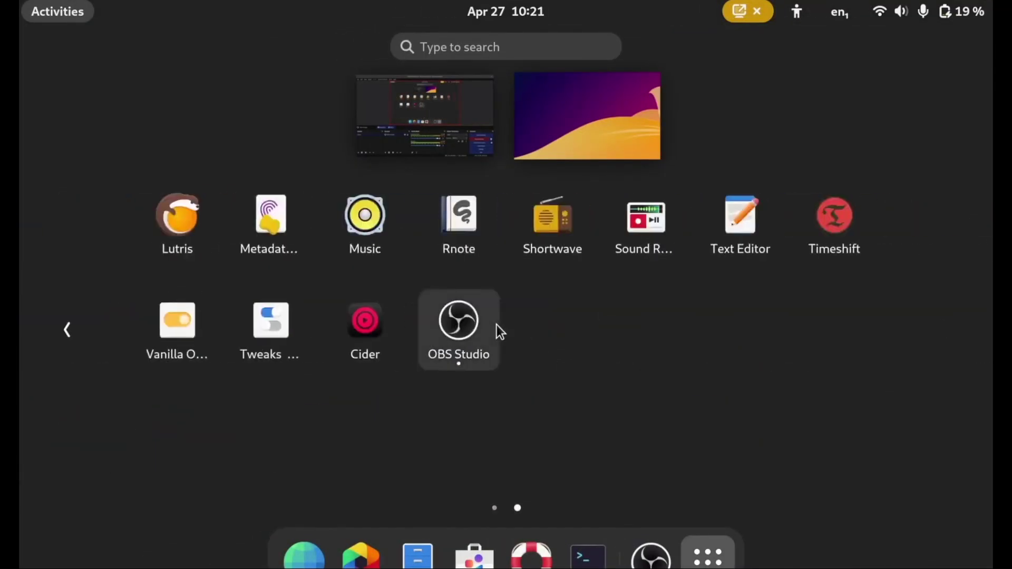
scroll(497, 325, up, 1)
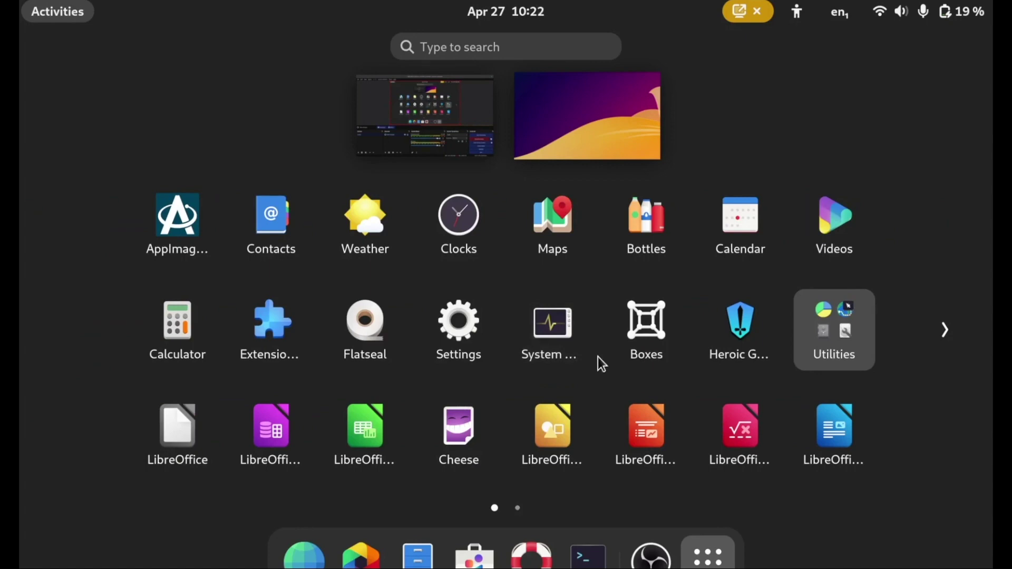
text(ext)
- Launch Extension Manager from the search results and browse its online extension catalogue
key(Return)
scroll(508, 282, down, 5)
scroll(508, 282, up, 5)
click(554, 102)
scroll(502, 287, down, 5)
scroll(502, 287, up, 5)
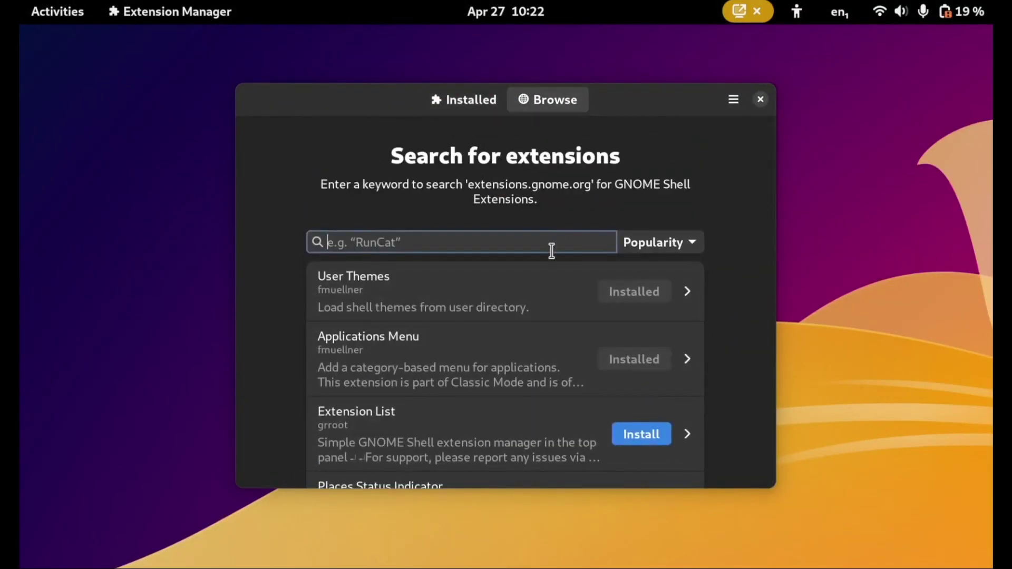
scroll(504, 353, down, 5)
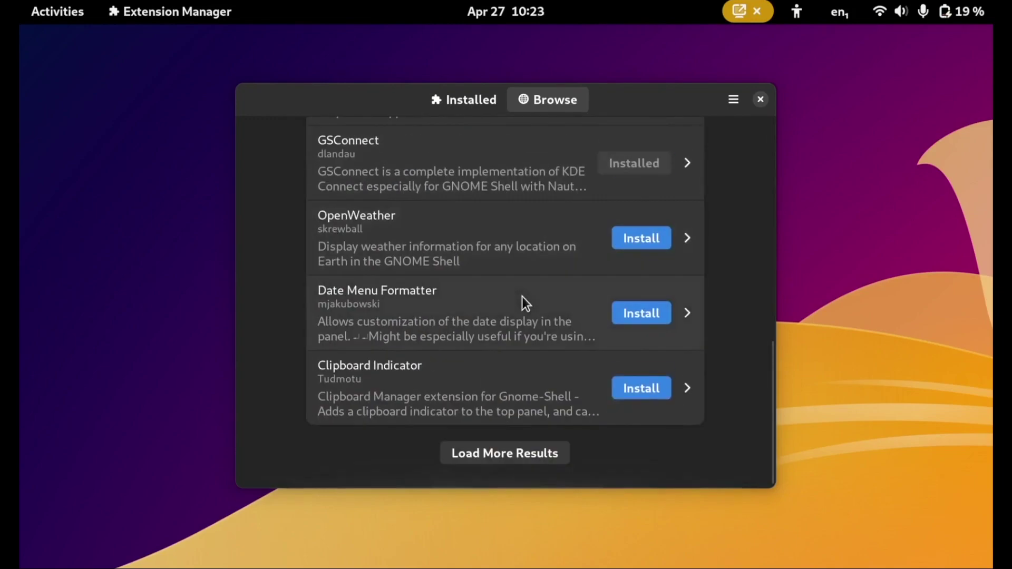